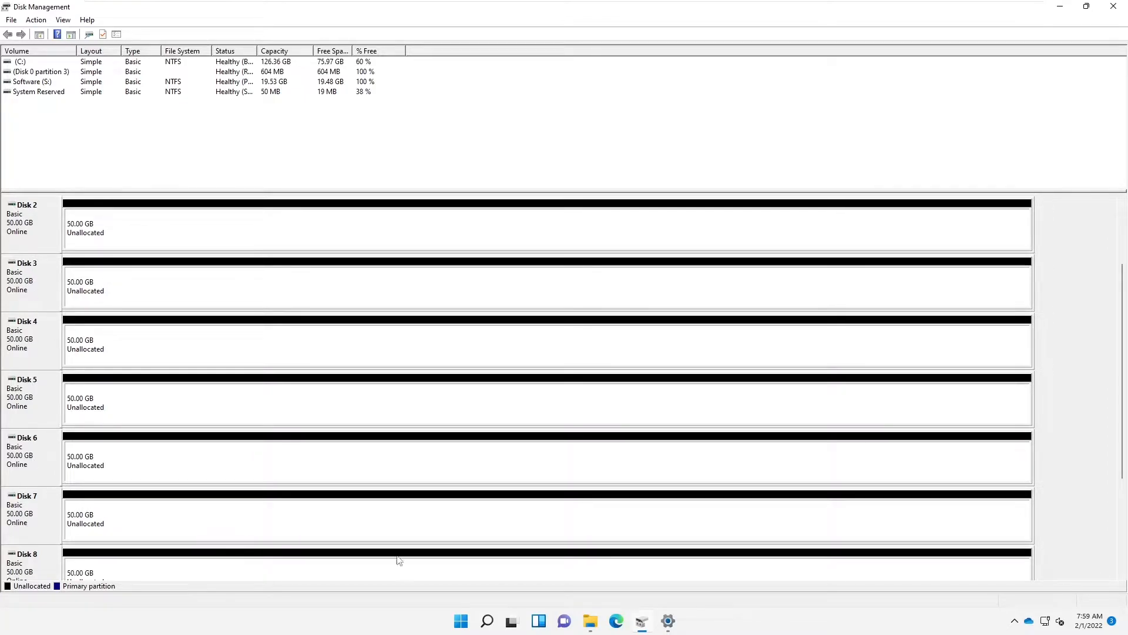
- Check the volume types available for Disk 4, then switch to Settings, search for storage and open Storage Spaces
{"action": "right_click", "coordinate": [137, 341]}
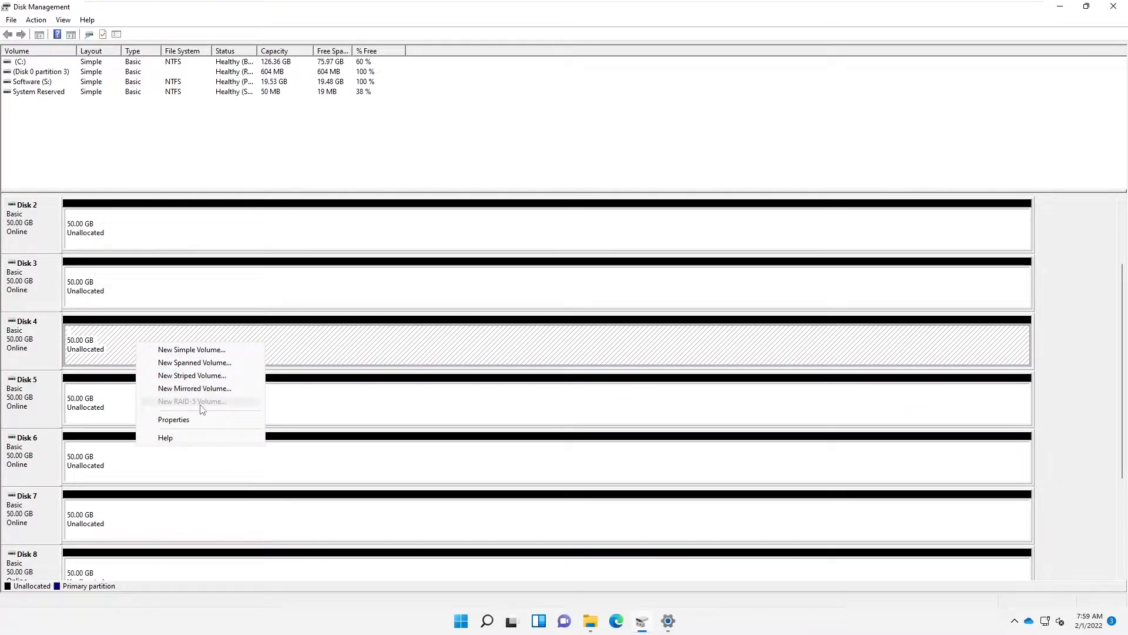
{"action": "left_click", "coordinate": [670, 620]}
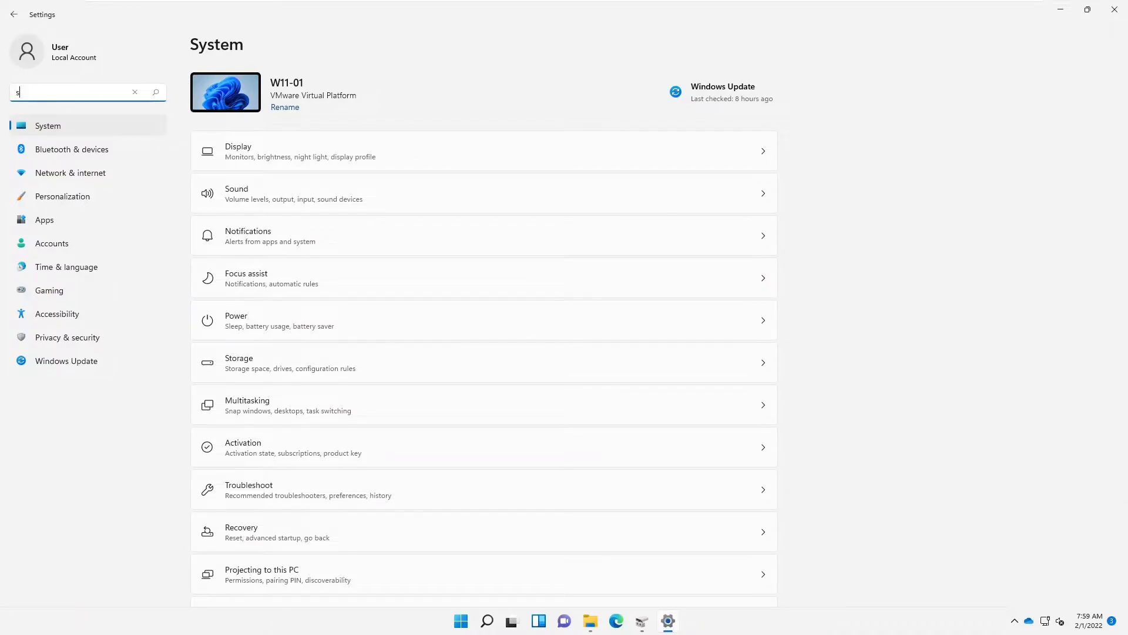
{"action": "type", "text": "storage"}
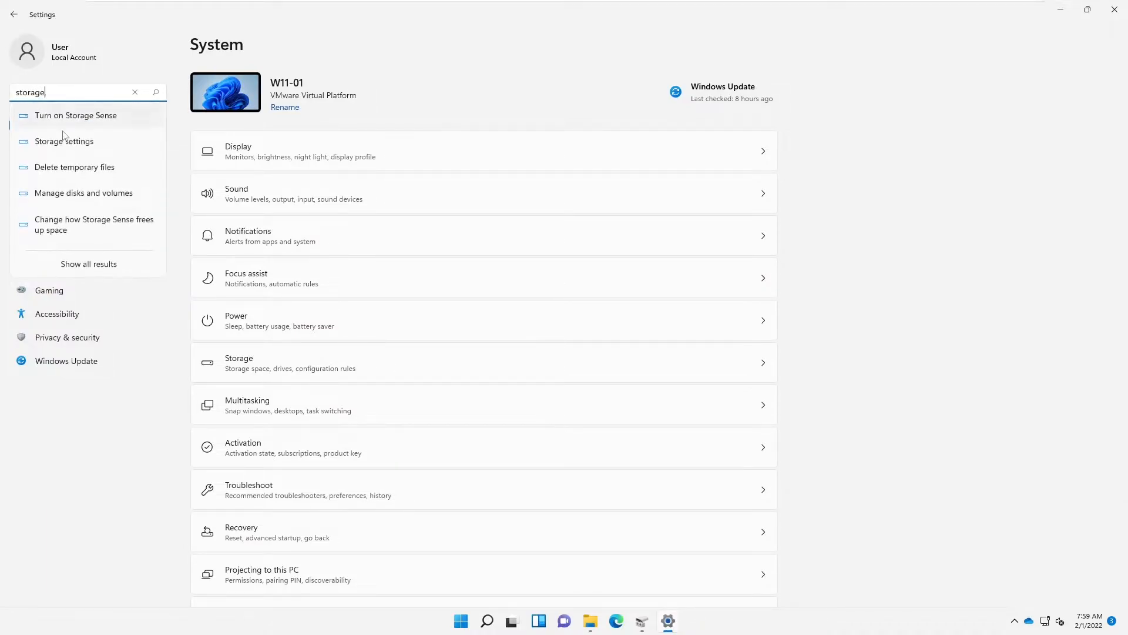
{"action": "left_click", "coordinate": [61, 147]}
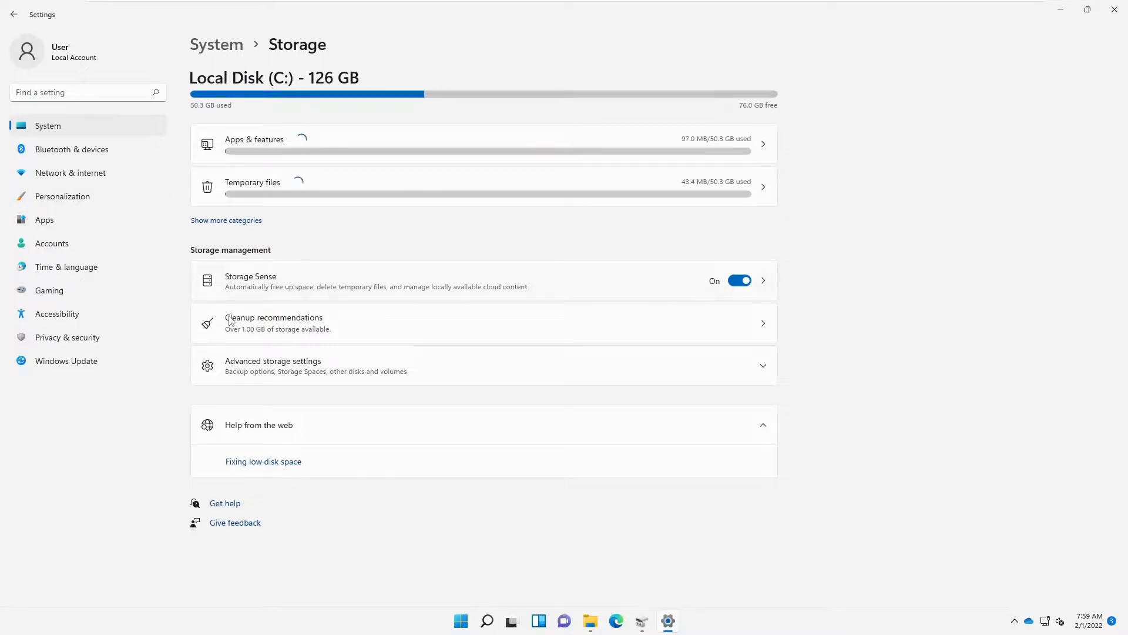
{"action": "left_click", "coordinate": [280, 371]}
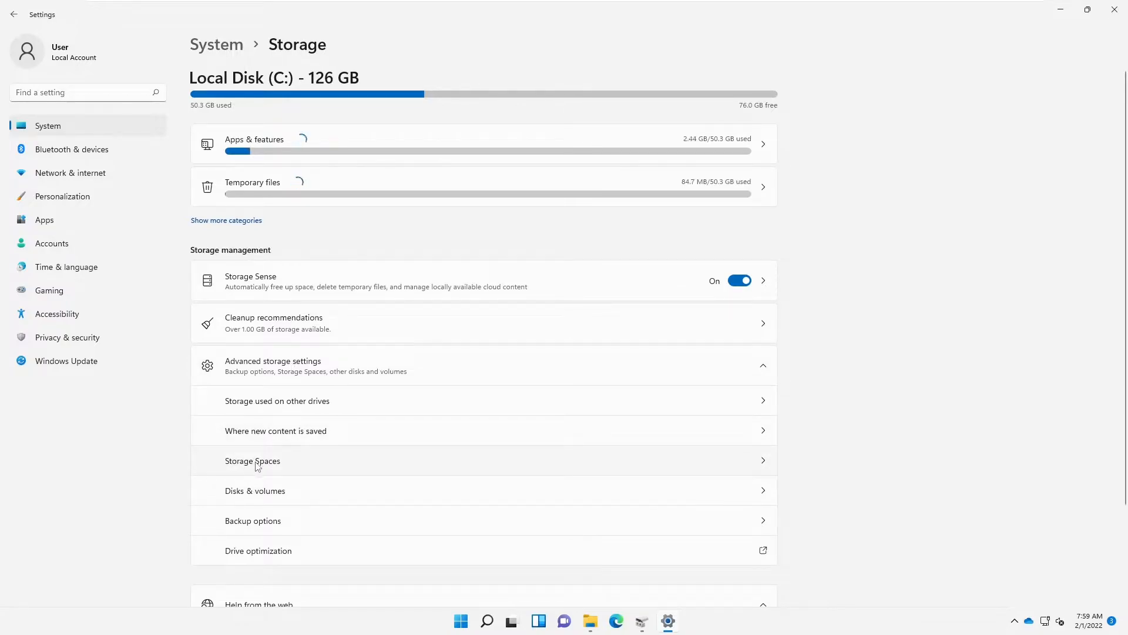
{"action": "left_click", "coordinate": [255, 462]}
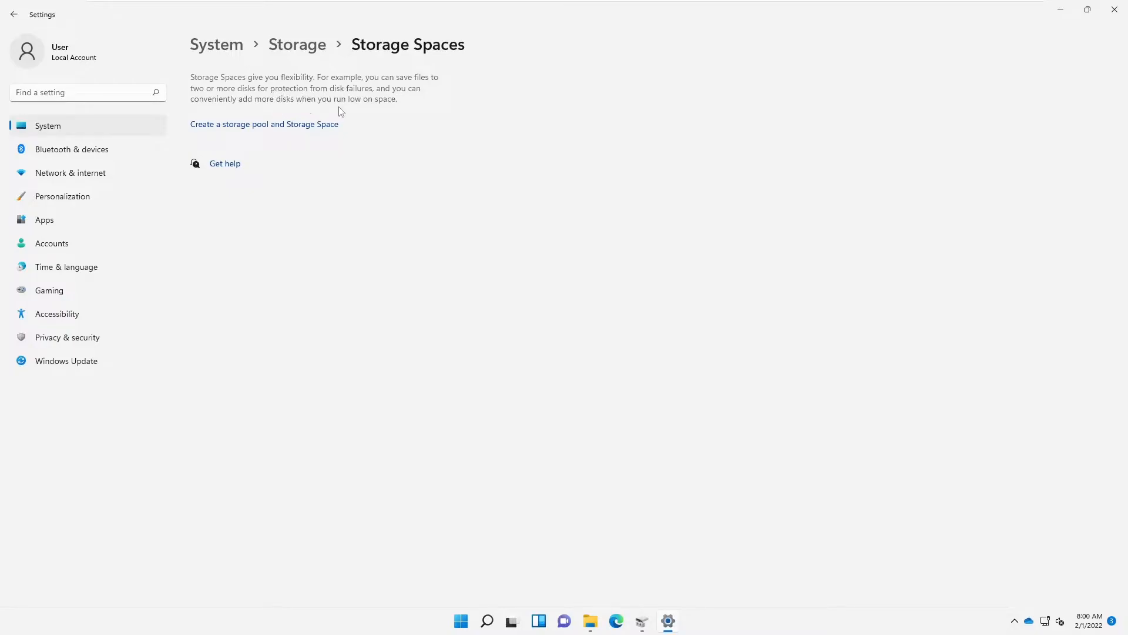
- Create a new storage pool named Storage pool from Disks 2, 3, 4, 5, 6 and 7
{"action": "left_click", "coordinate": [293, 125]}
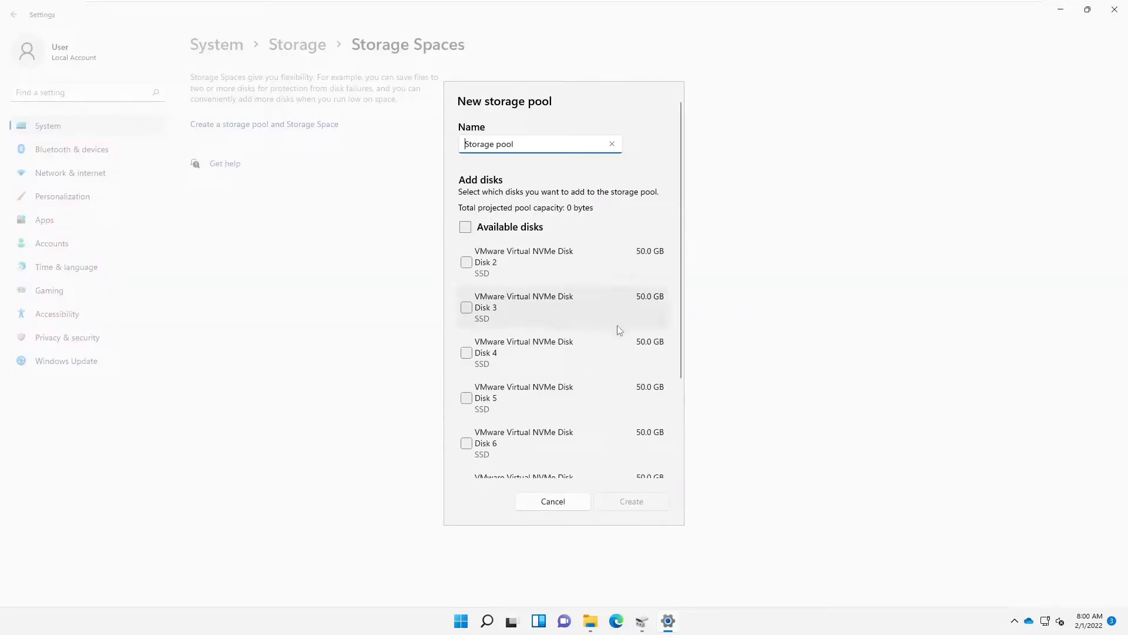
{"action": "scroll", "coordinate": [670, 341], "scroll_direction": "down", "scroll_amount": 2}
{"action": "scroll", "coordinate": [667, 344], "scroll_direction": "up", "scroll_amount": 2}
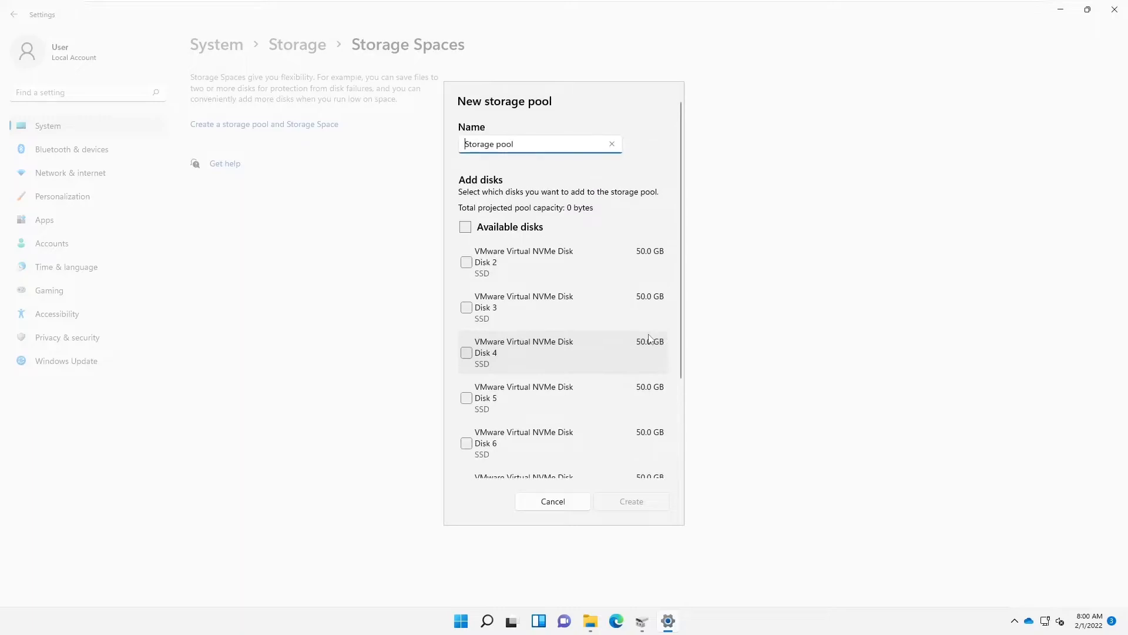
{"action": "left_click", "coordinate": [466, 262]}
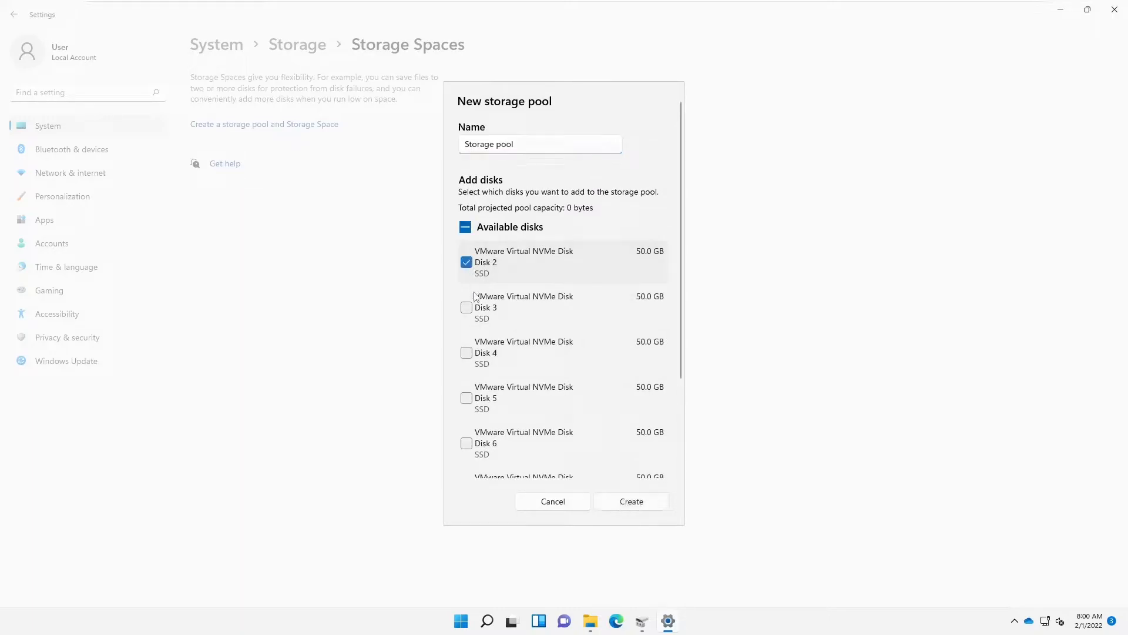
{"action": "left_click", "coordinate": [466, 307]}
{"action": "left_click", "coordinate": [466, 353]}
{"action": "left_click", "coordinate": [495, 385]}
{"action": "scroll", "coordinate": [481, 383], "scroll_direction": "down", "scroll_amount": 2}
{"action": "left_click", "coordinate": [466, 328]}
{"action": "left_click", "coordinate": [467, 373]}
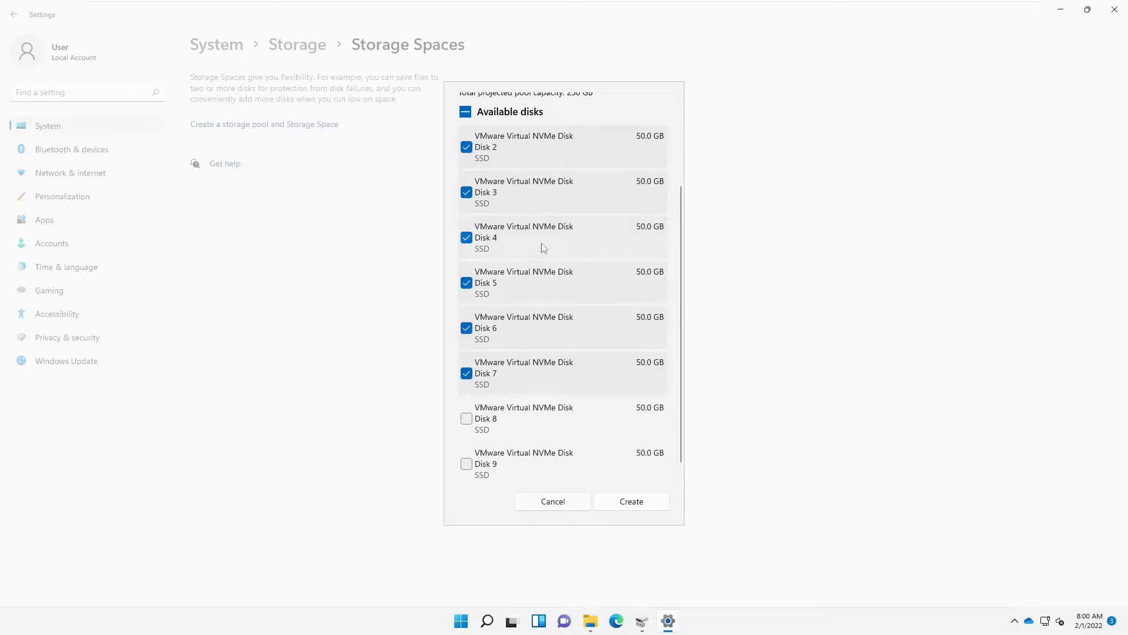
{"action": "scroll", "coordinate": [549, 177], "scroll_direction": "up", "scroll_amount": 2}
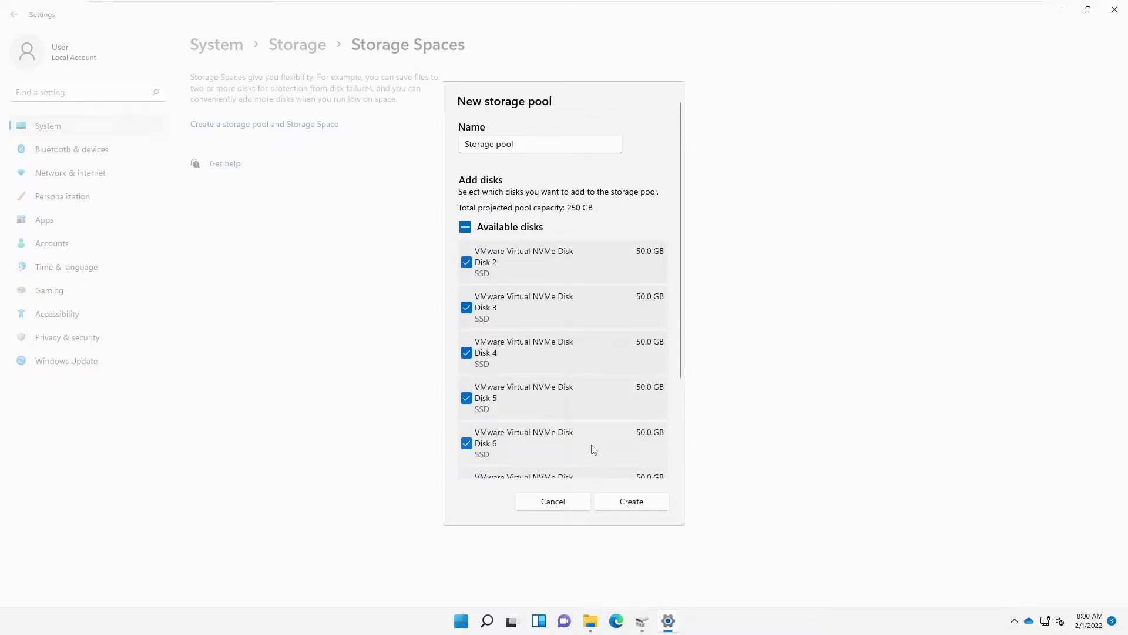
{"action": "left_click", "coordinate": [628, 504]}
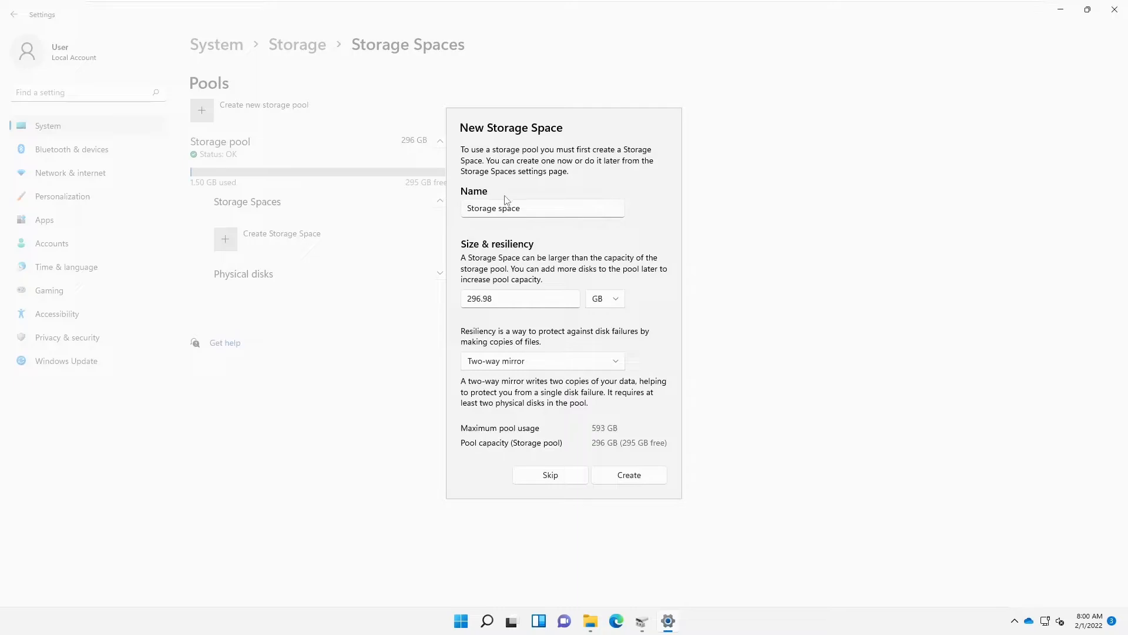
- Create a storage space with Dual parity resiliency, keeping the proposed name and the 296.98 GB size
{"action": "left_click", "coordinate": [538, 358]}
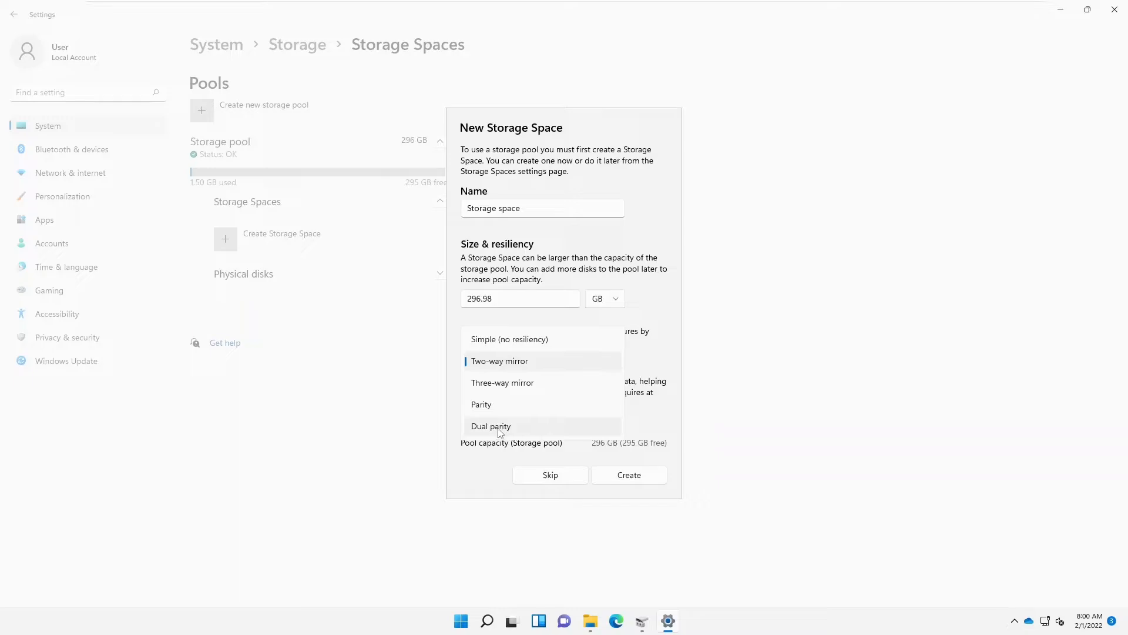
{"action": "left_click", "coordinate": [497, 428]}
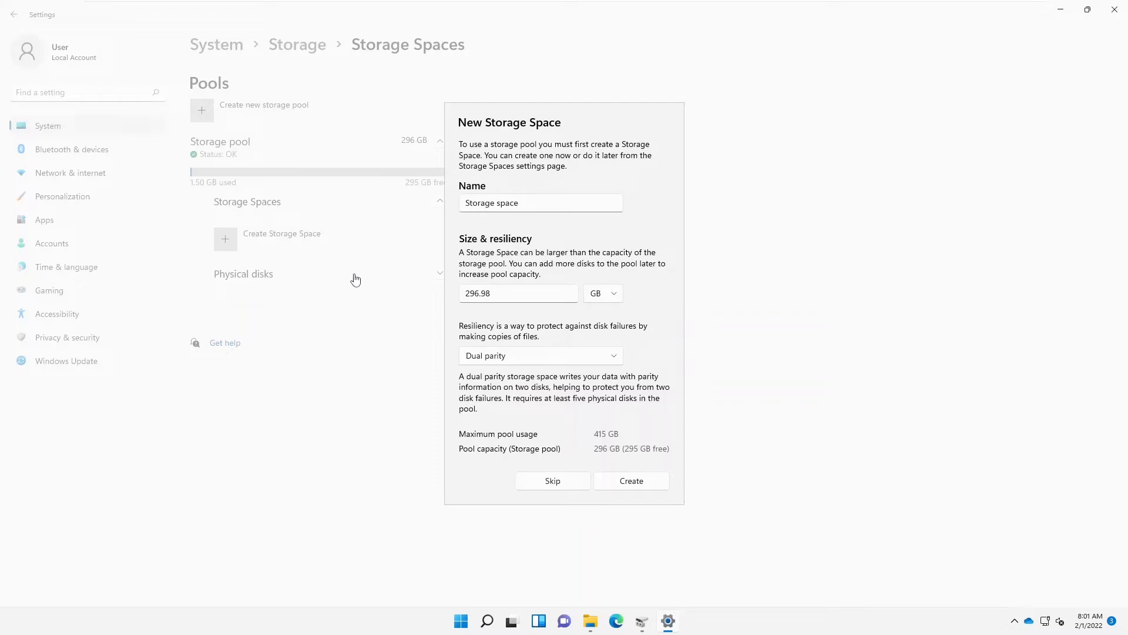
{"action": "left_click", "coordinate": [559, 357]}
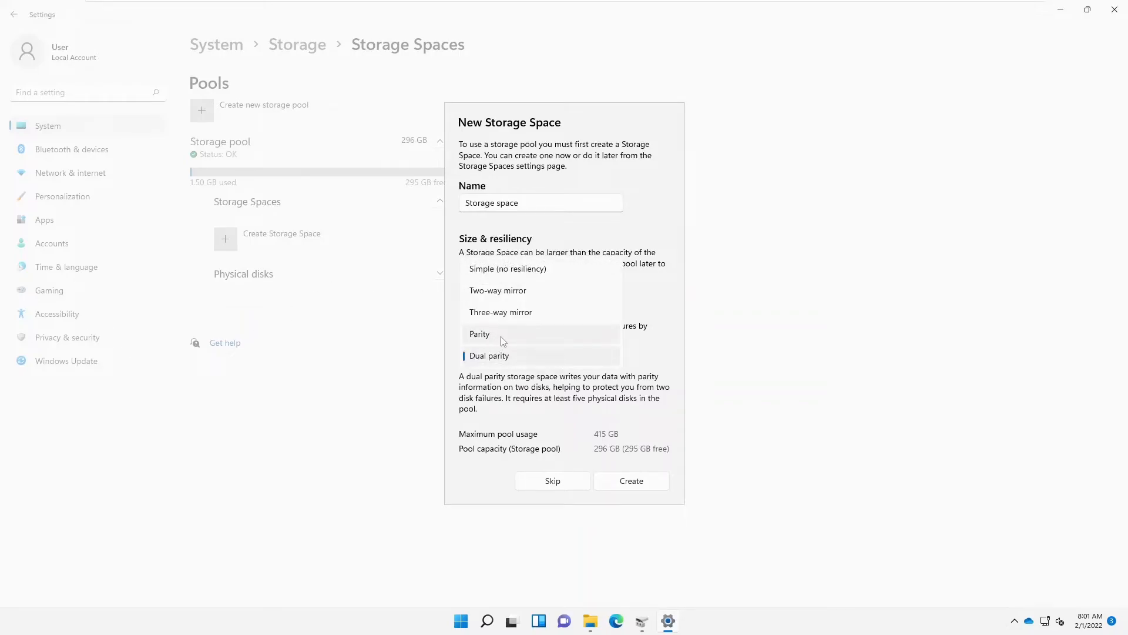
{"action": "left_click", "coordinate": [549, 356]}
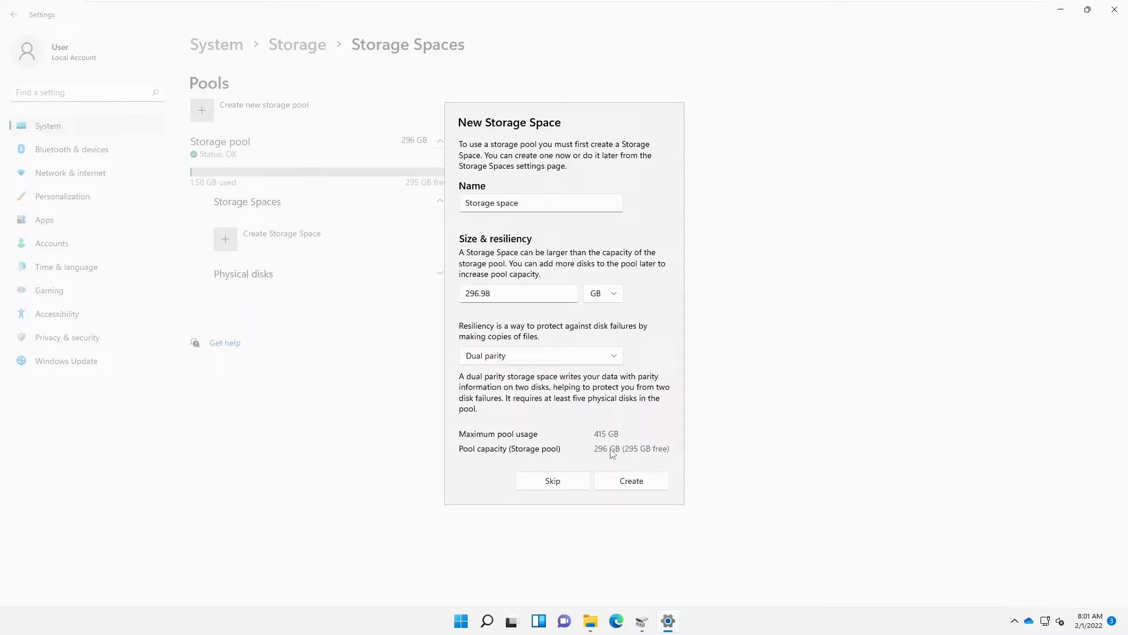
{"action": "left_click", "coordinate": [628, 484]}
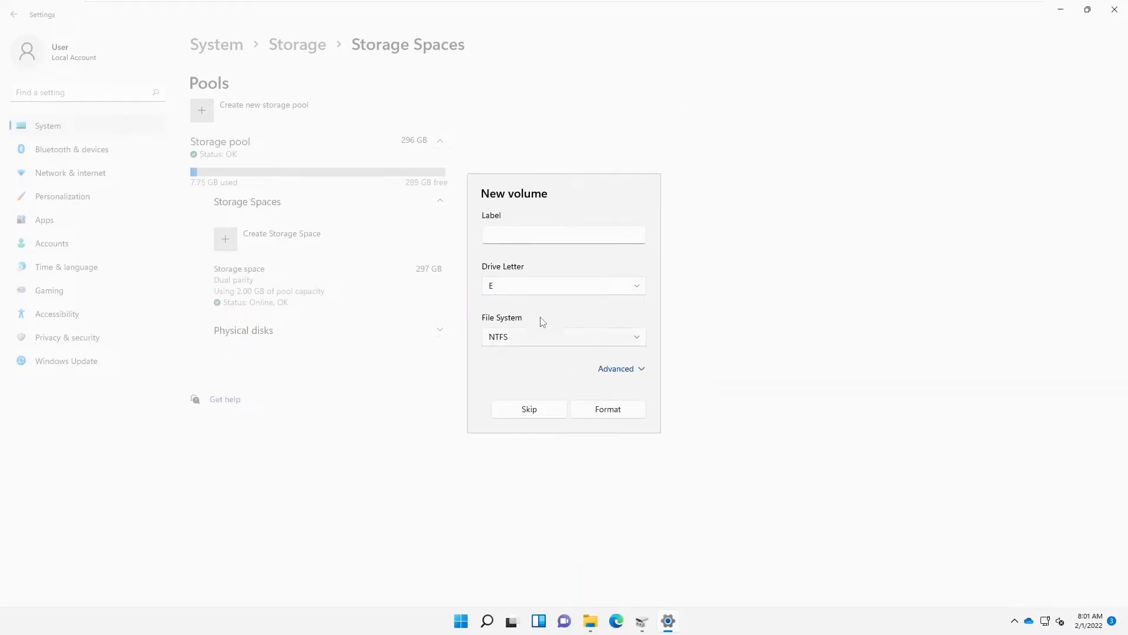
- Format the new volume as NTFS with the label Raid-6, drive letter H and the default allocation unit size
{"action": "left_click", "coordinate": [532, 235]}
{"action": "type", "text": "Raid-6"}
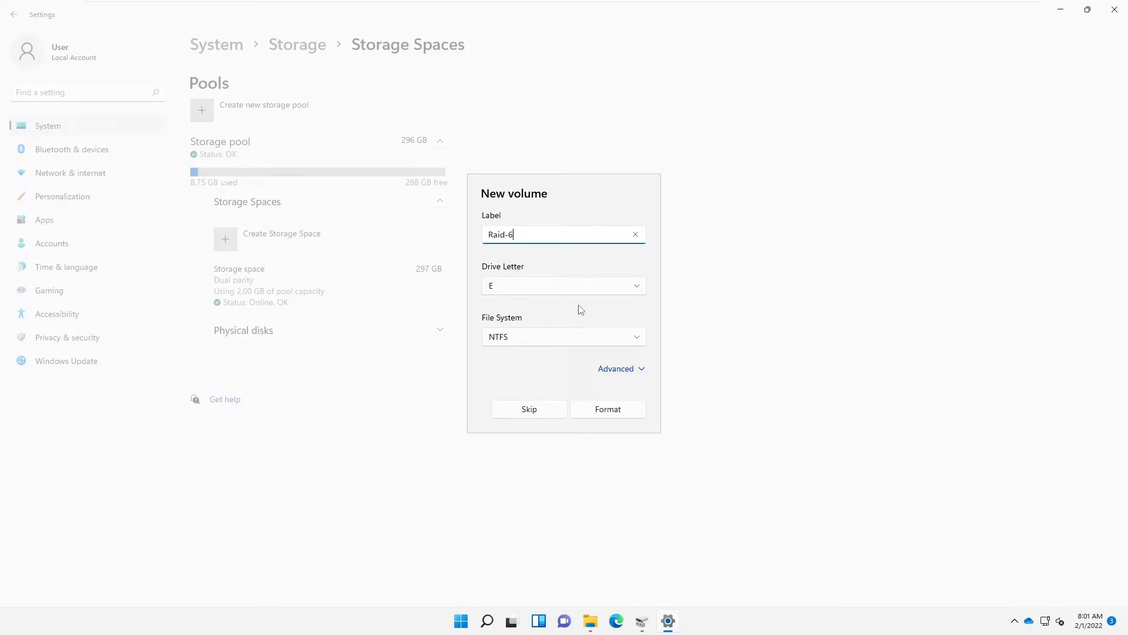
{"action": "left_click", "coordinate": [606, 291]}
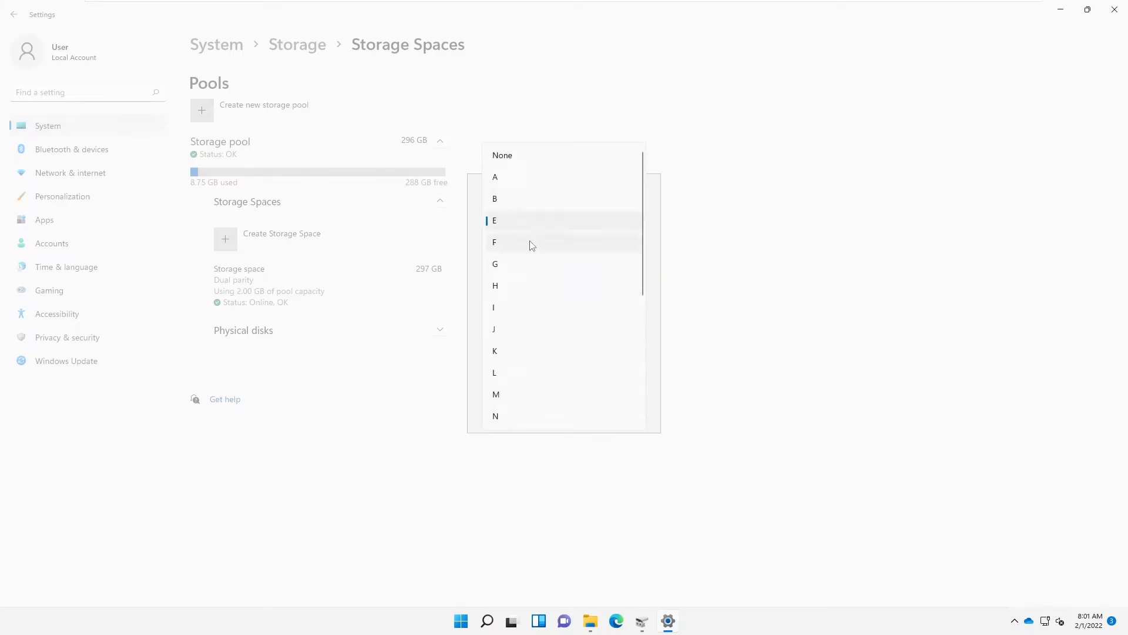
{"action": "left_click", "coordinate": [516, 288]}
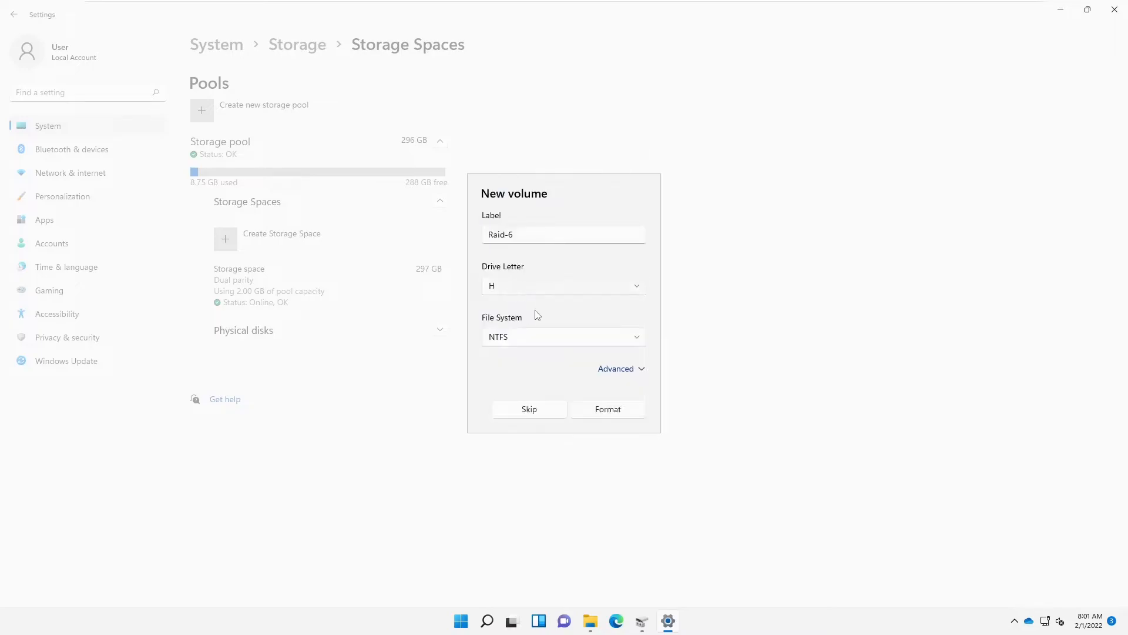
{"action": "left_click", "coordinate": [547, 337]}
{"action": "left_click", "coordinate": [548, 337]}
{"action": "left_click", "coordinate": [627, 369]}
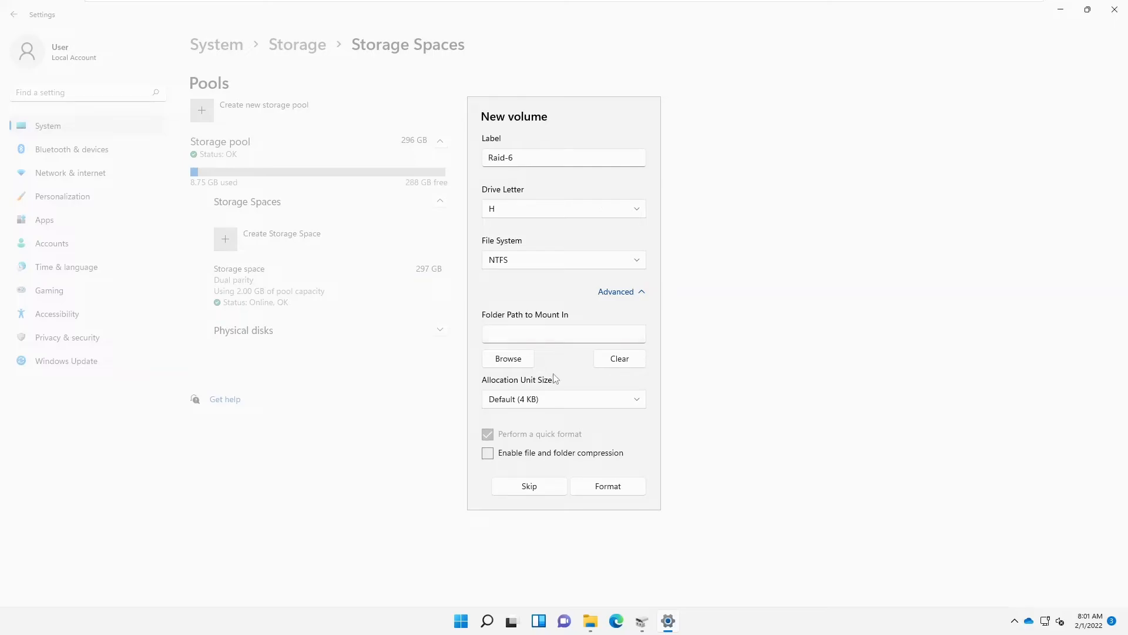
{"action": "left_click", "coordinate": [602, 489]}
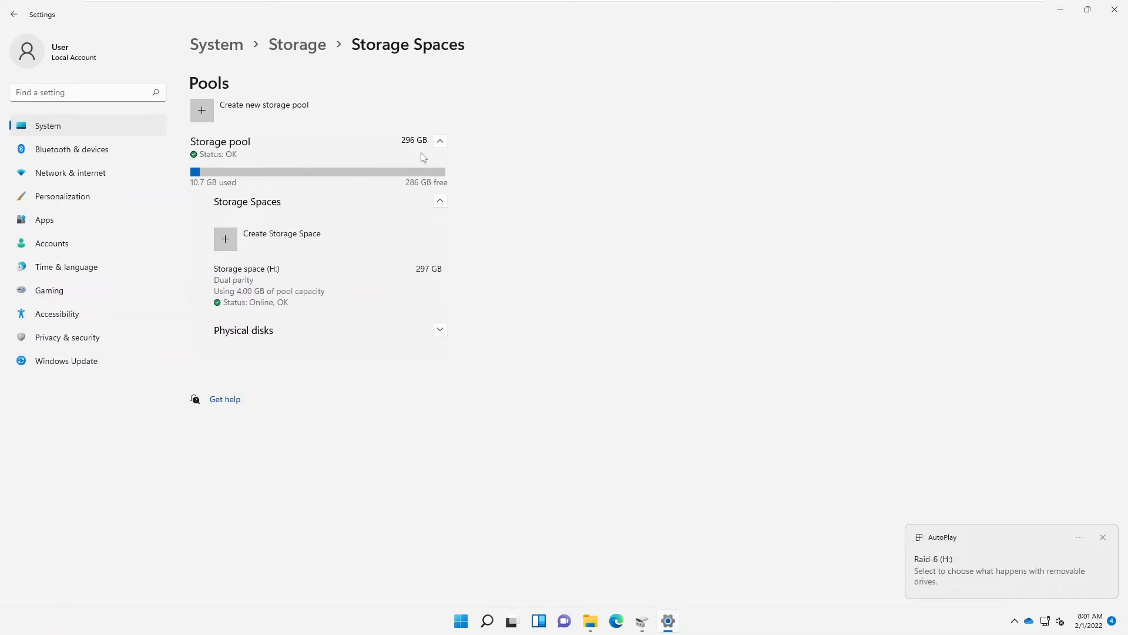
- Inspect the Raid-6 (H:) drive in File Explorer and its disk entry in Disk Management, then return to File Explorer
{"action": "left_click", "coordinate": [590, 621]}
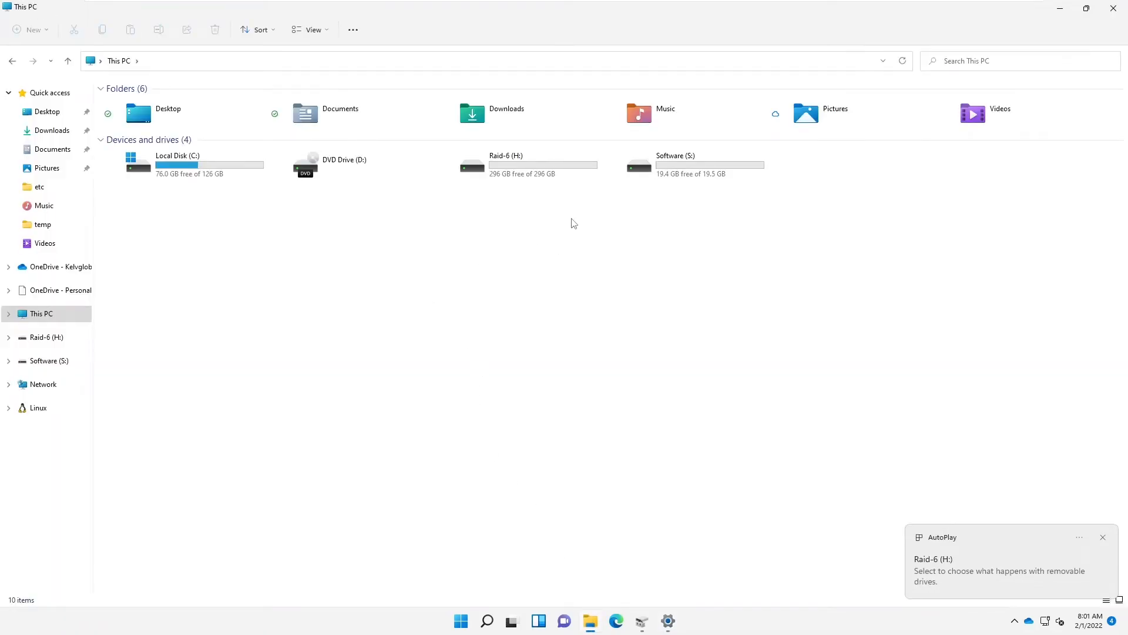
{"action": "mouse_move", "coordinate": [510, 173]}
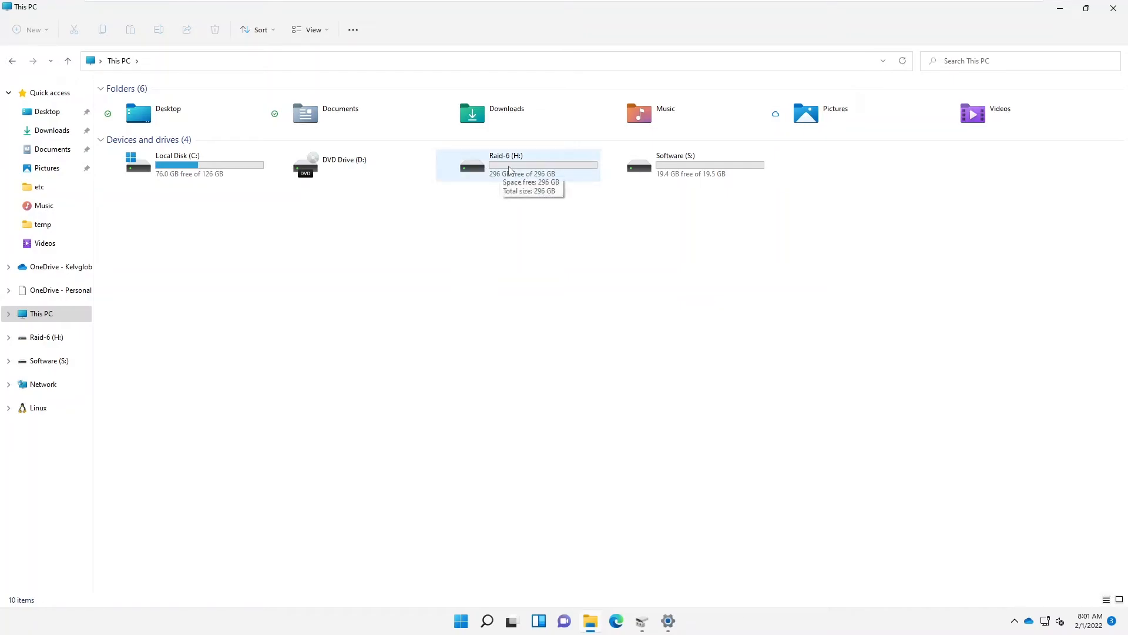
{"action": "left_click", "coordinate": [641, 621]}
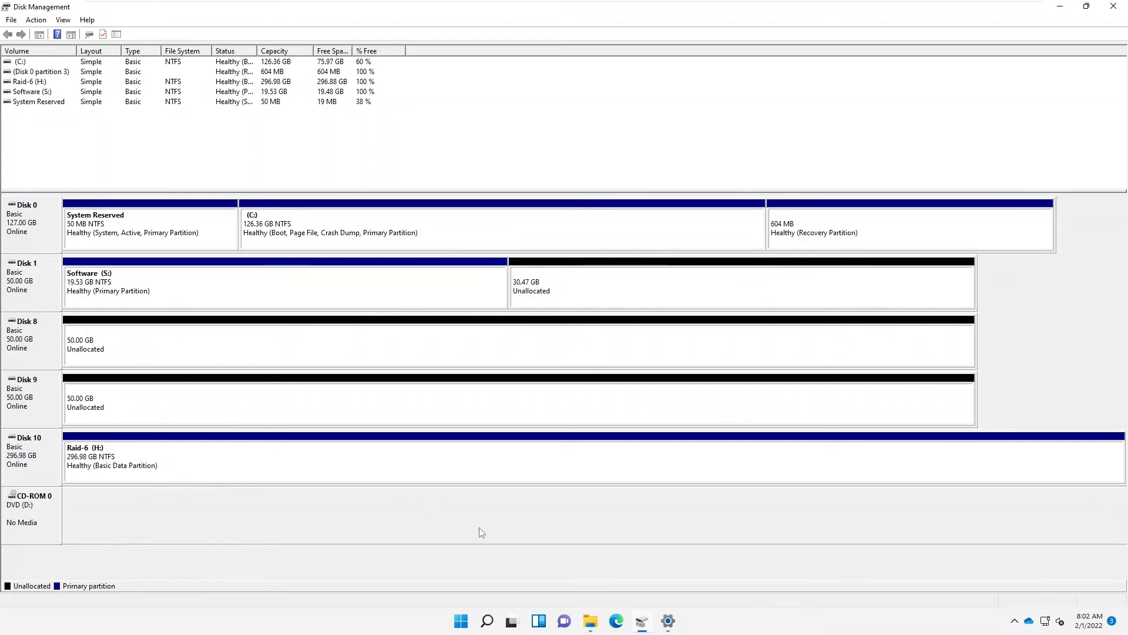
{"action": "left_click", "coordinate": [590, 621]}
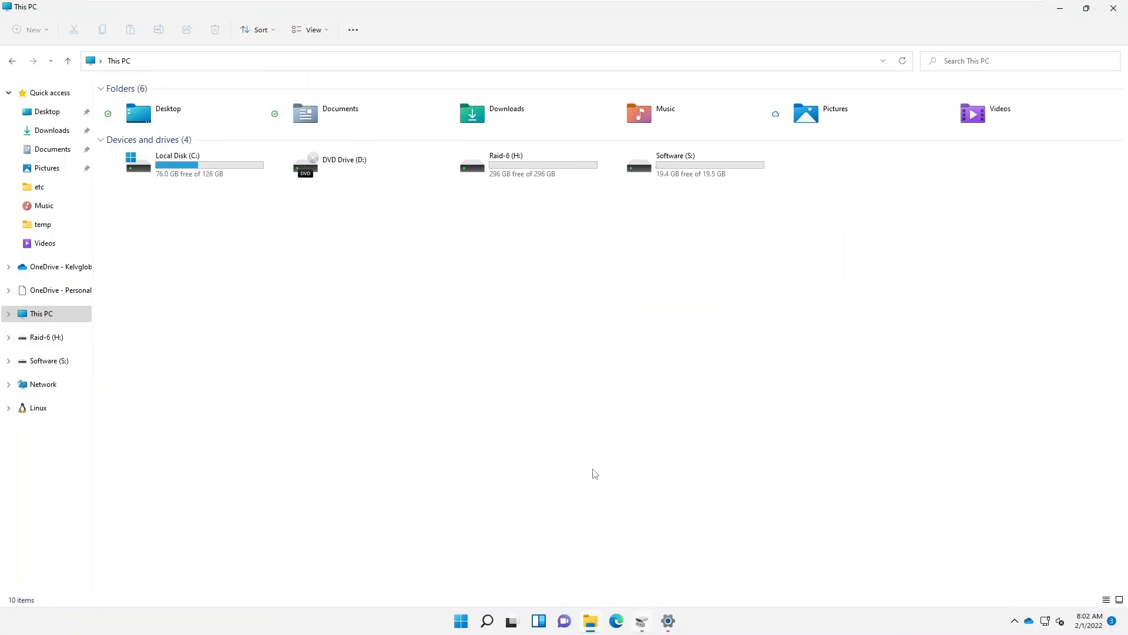